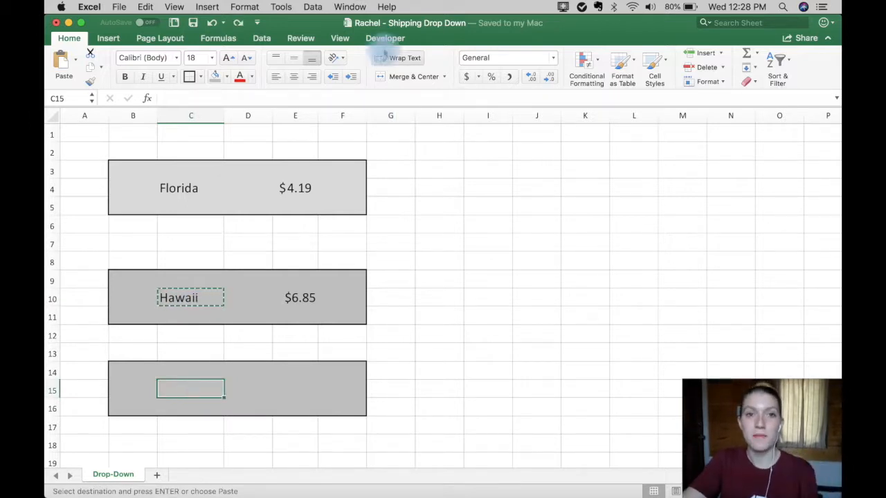
- Unhide Sheet1, which holds the state shipping rates, and return to the Drop-Down sheet
right_click(114, 476)
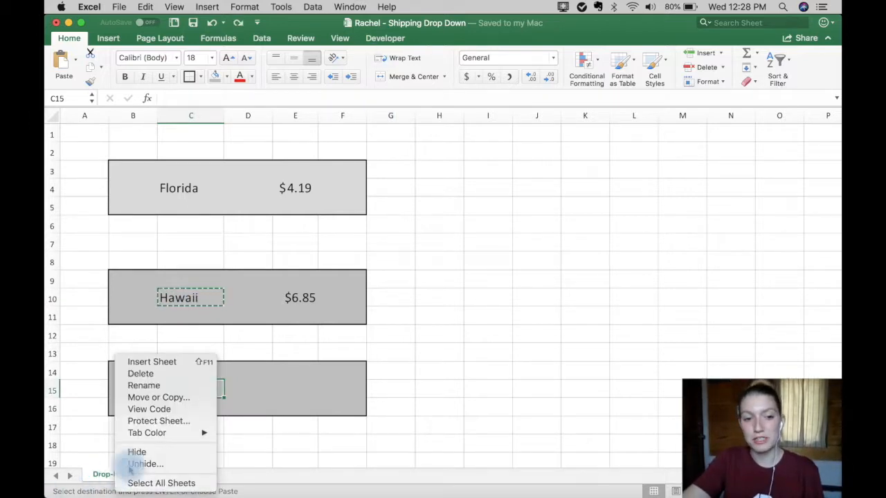
left_click(140, 465)
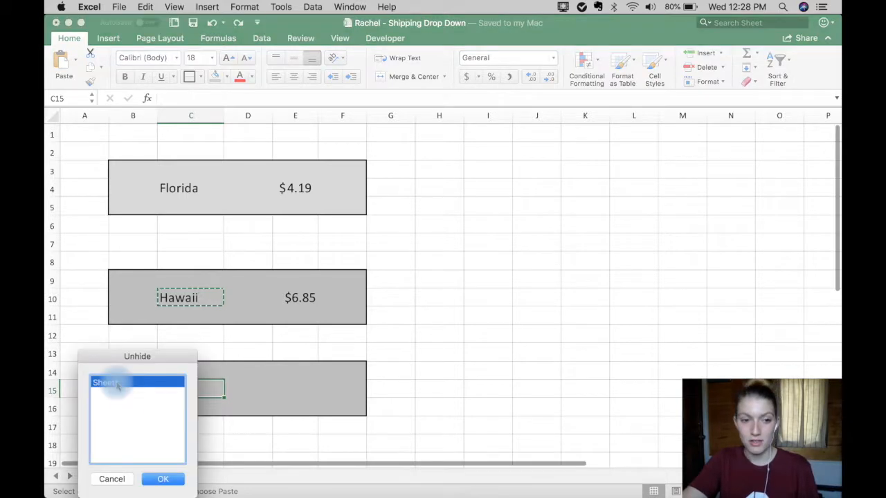
left_click(163, 479)
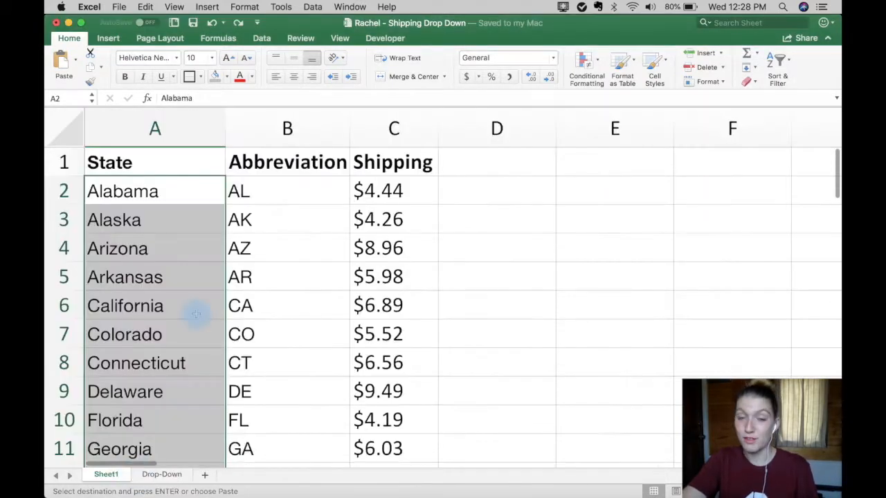
left_click(157, 479)
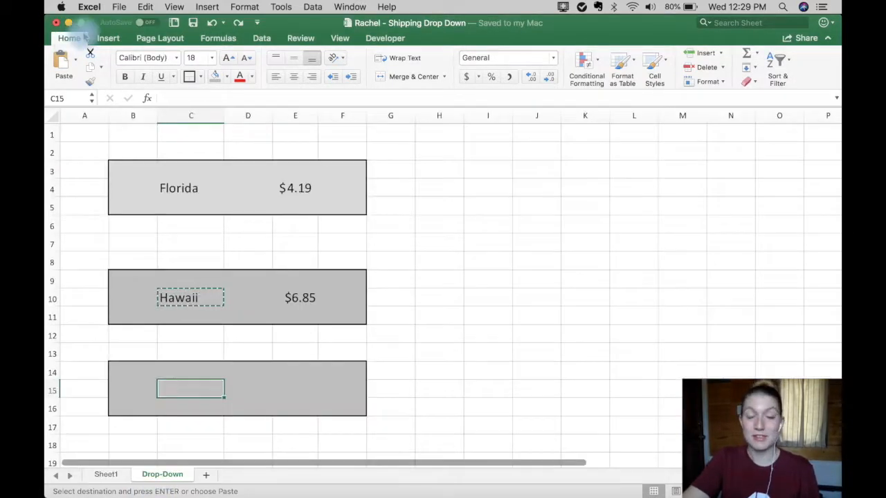
- Add list data validation to cell C15 with the source =Sheet1!$A$2:$A$51
left_click(262, 38)
left_click(487, 61)
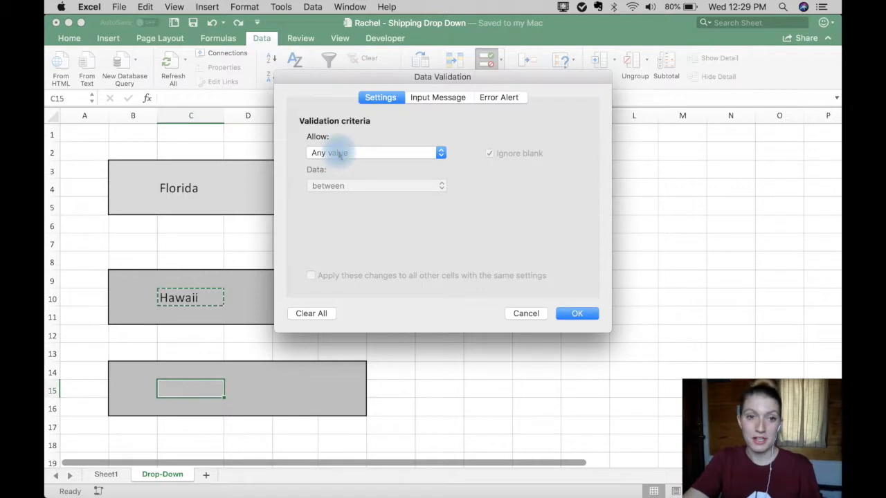
left_click(330, 152)
left_click(328, 191)
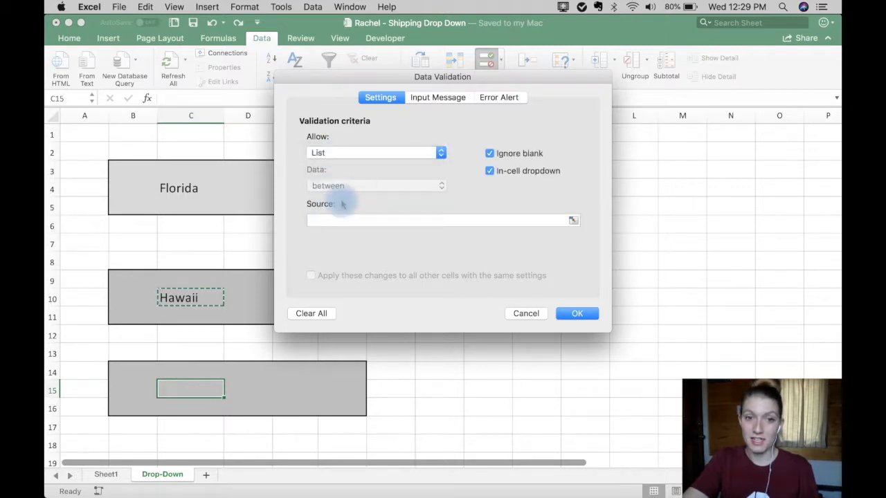
left_click(332, 220)
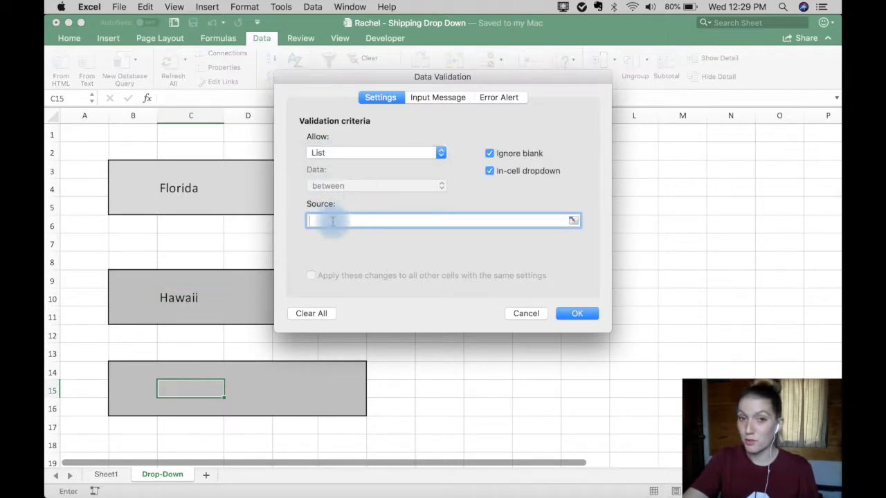
left_click(108, 476)
left_click(171, 191)
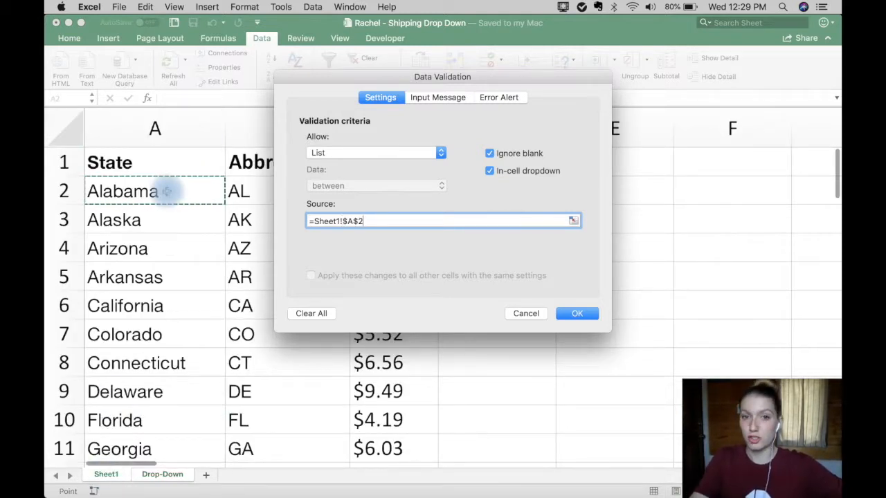
key("super+shift+Down")
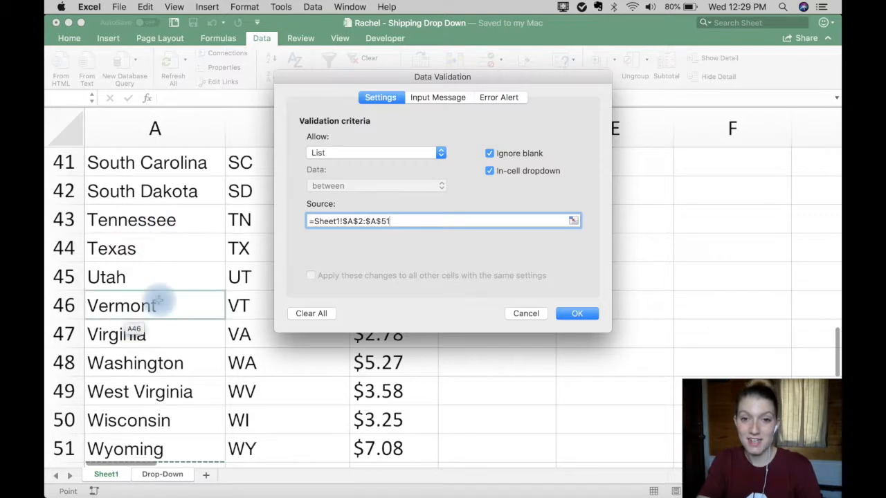
left_click(574, 313)
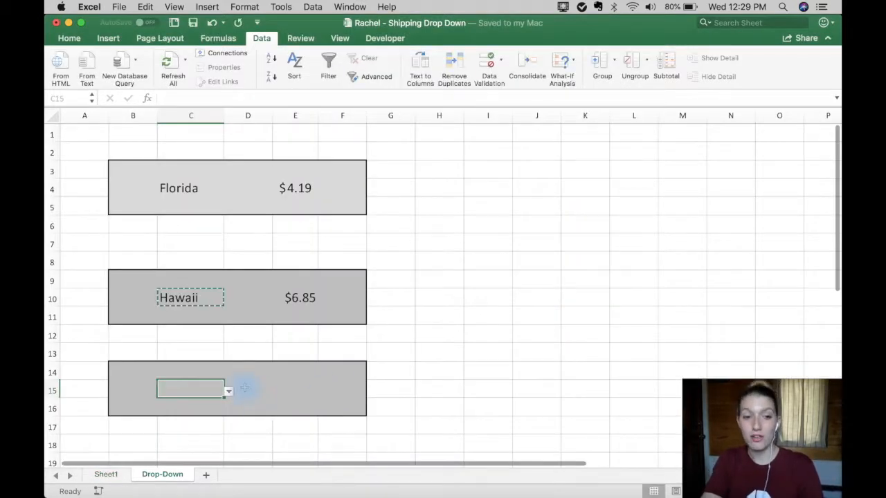
- Choose California from the list in cell C15 and inspect the shipping formula in cell E10
left_click(228, 391)
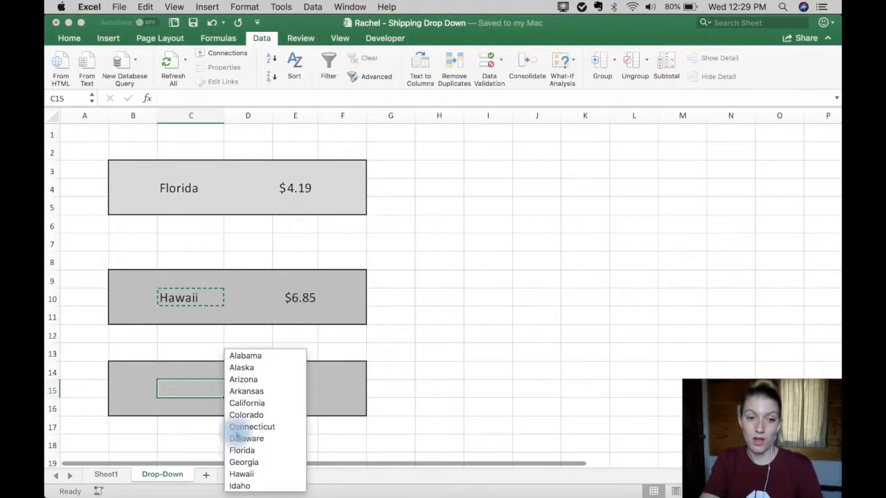
left_click(256, 402)
left_click(296, 389)
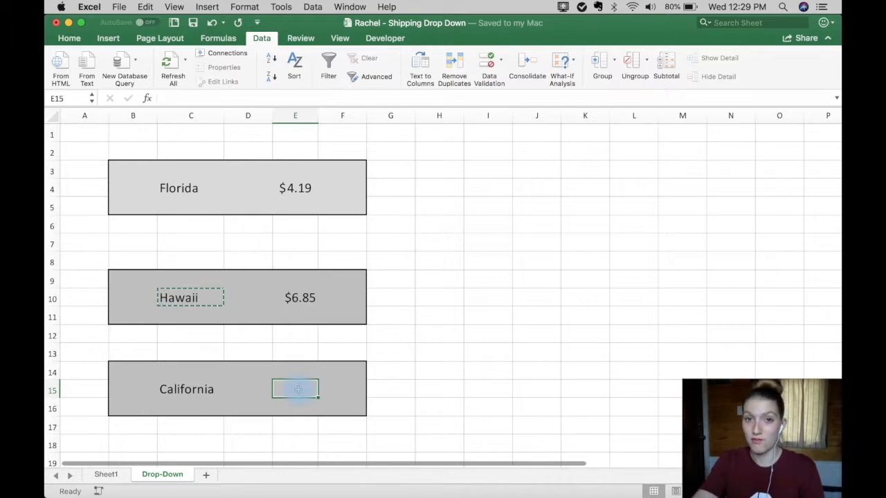
left_click(306, 298)
- Begin an INDEX formula in cell E15 that uses the Shipping column Sheet1!C:C as its array
left_click(290, 388)
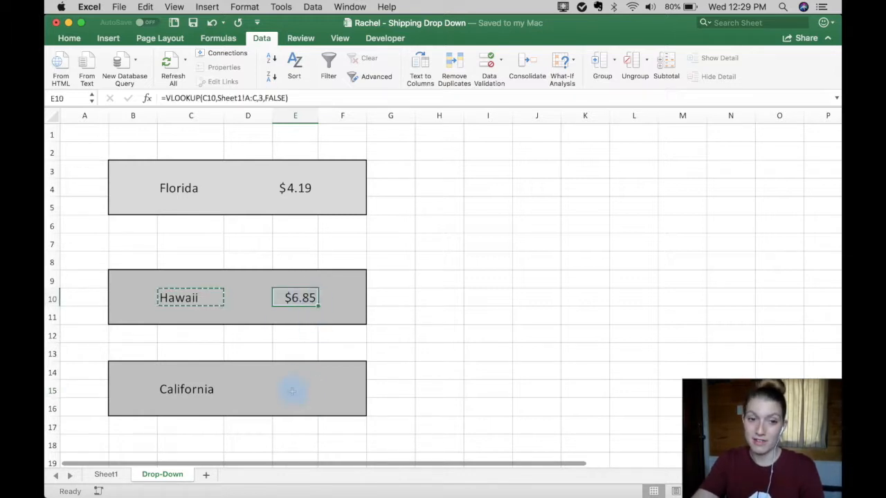
type("=")
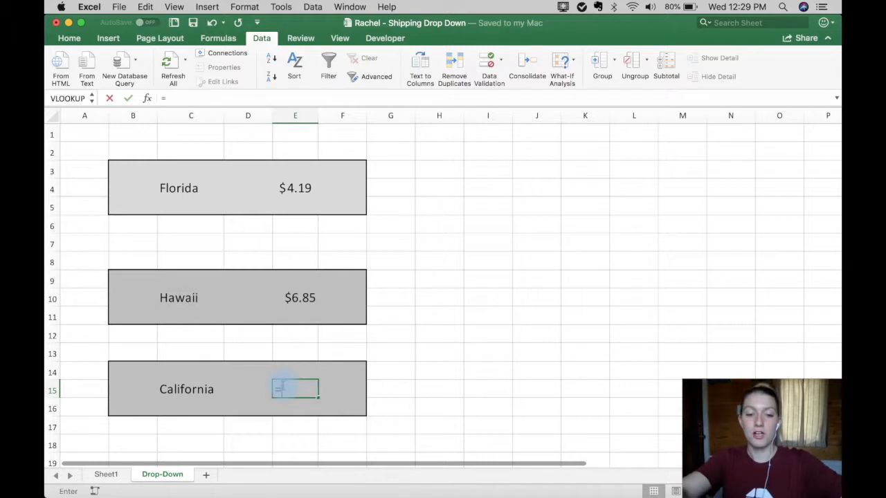
type("inde")
key("Tab")
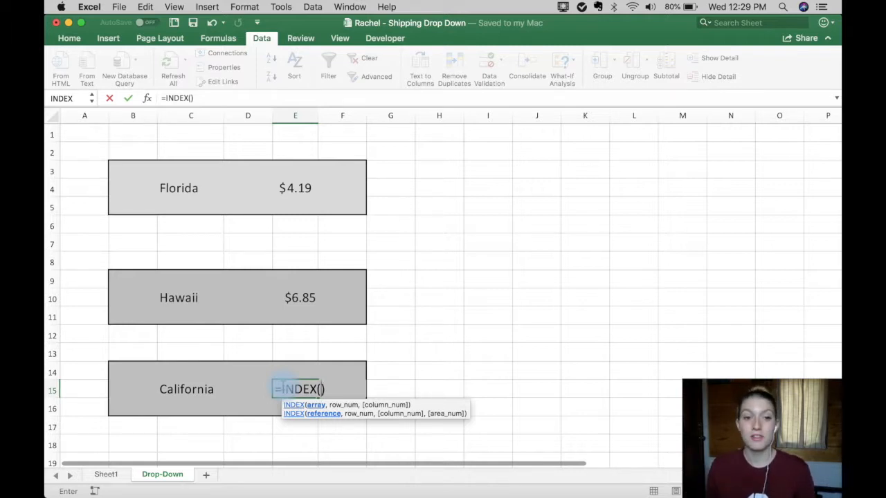
left_click(392, 389)
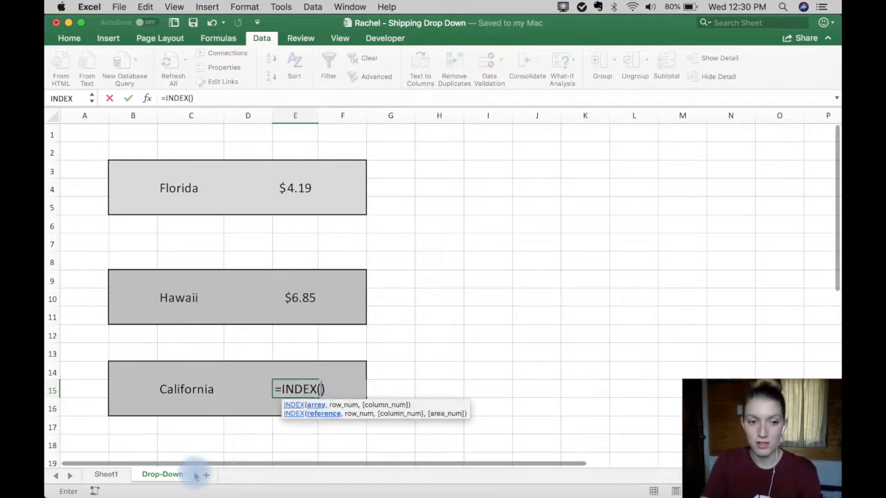
left_click(105, 474)
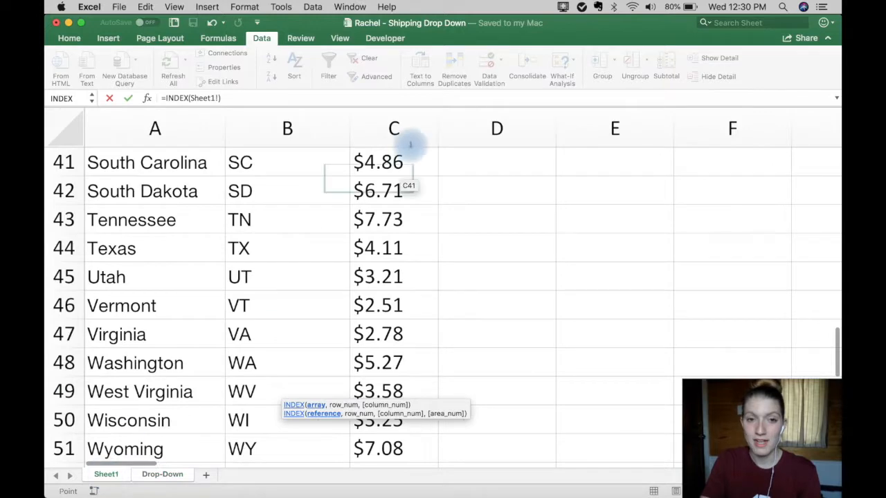
left_click(394, 128)
scroll(319, 247, "up", 10)
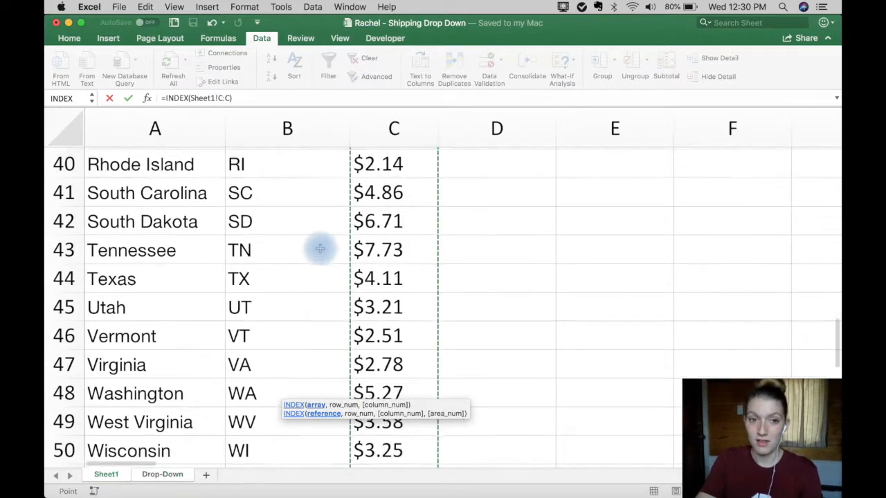
scroll(320, 248, "up", 5)
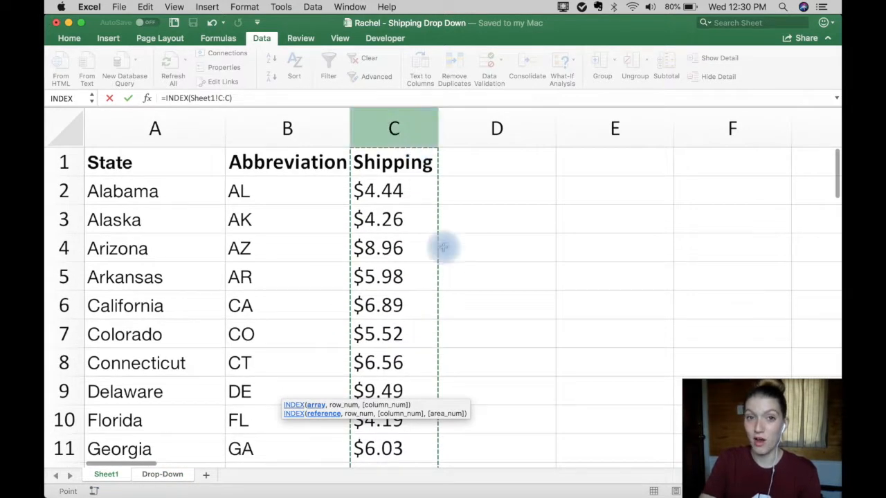
type(",")
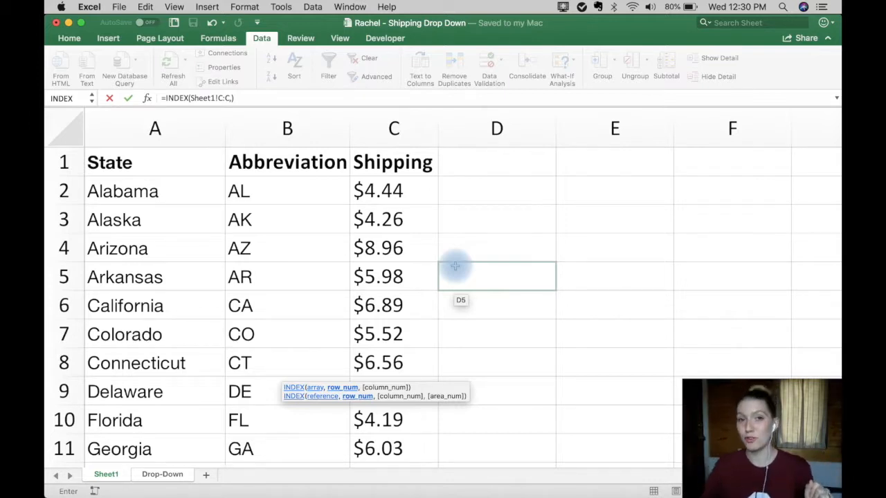
- Complete the formula with a nested MATCH that looks up 'Drop-Down'!C15 in Sheet1!A:A with match type 0
type("ma")
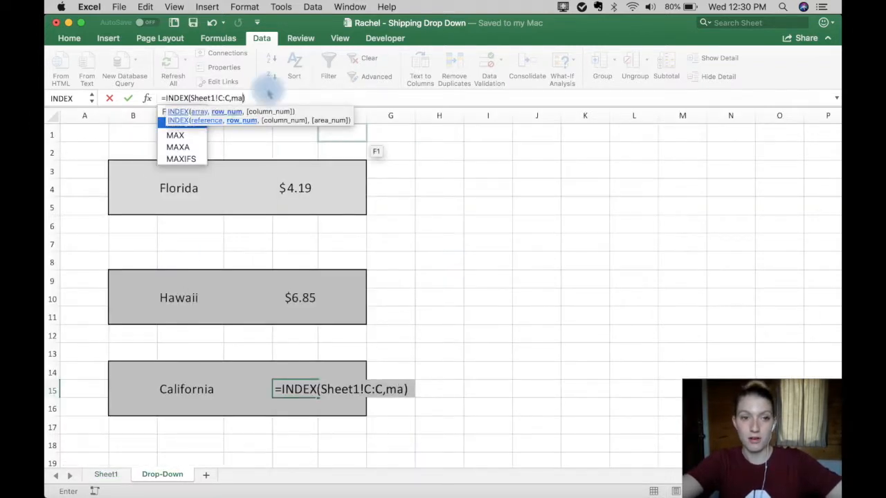
key("Tab")
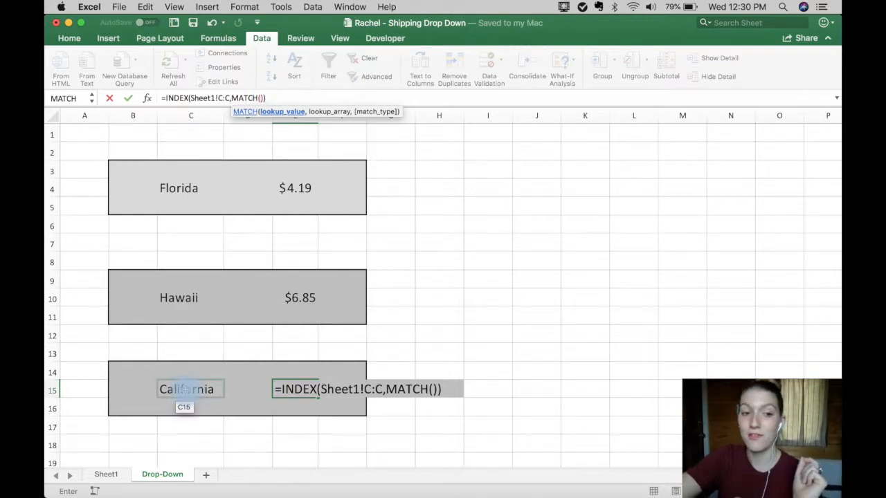
left_click(185, 390)
type(",")
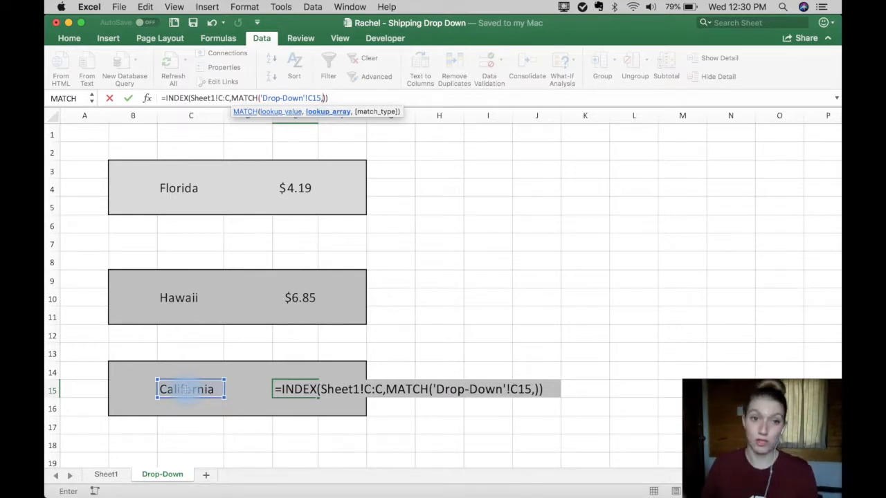
left_click(97, 476)
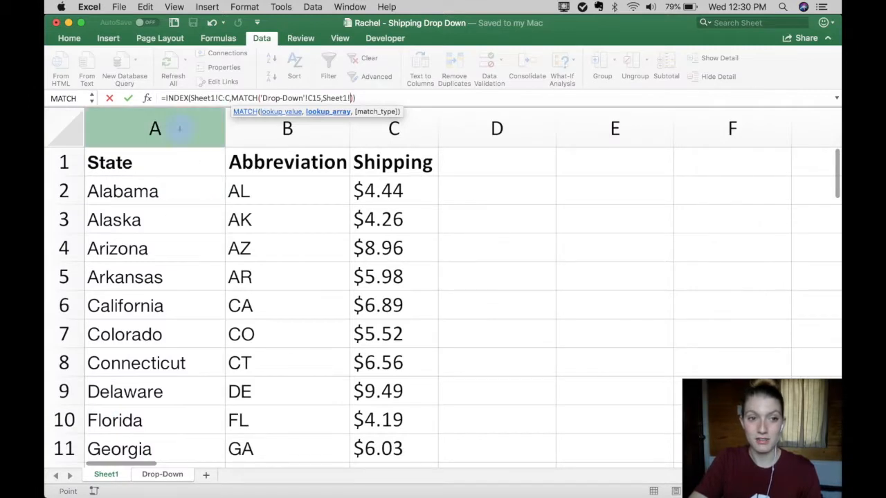
left_click(179, 128)
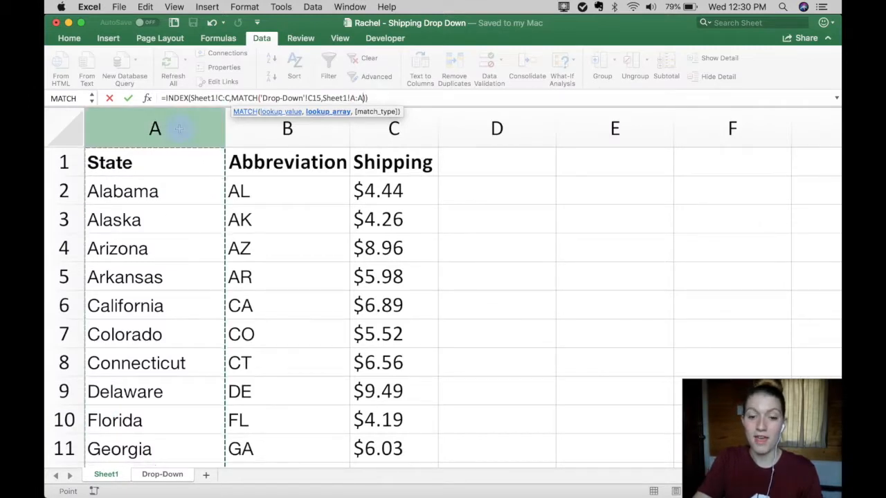
type(",")
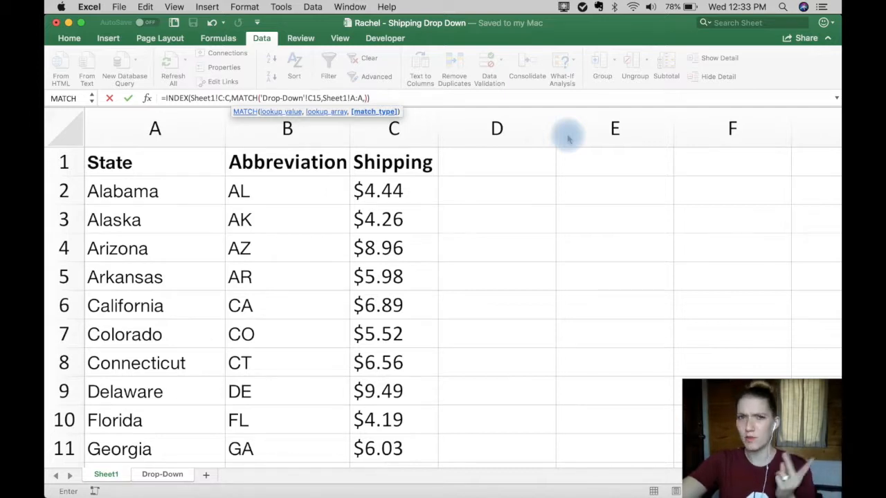
type("0")
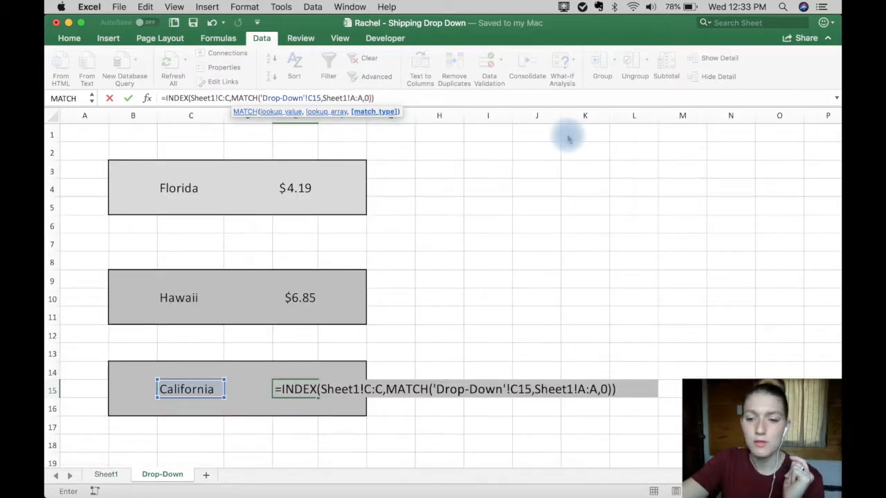
key("Return")
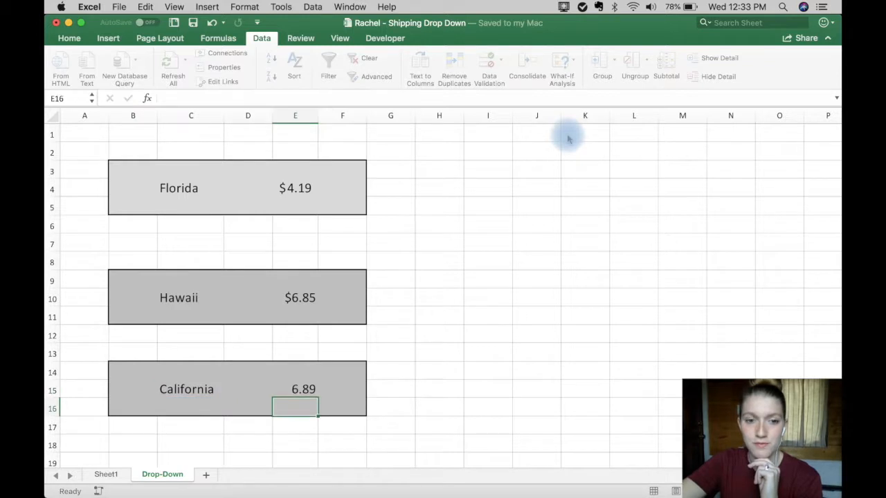
- Compare cell E15 with E10 and format E15 as Currency
left_click(303, 389)
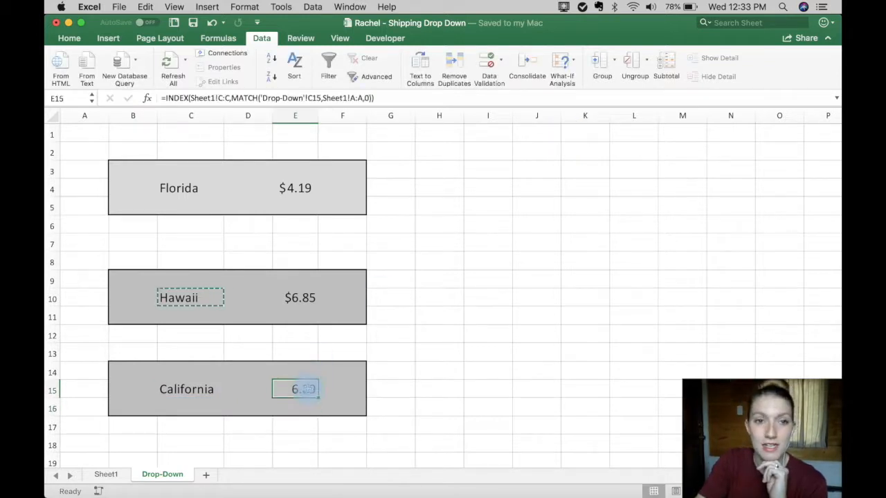
left_click(299, 298)
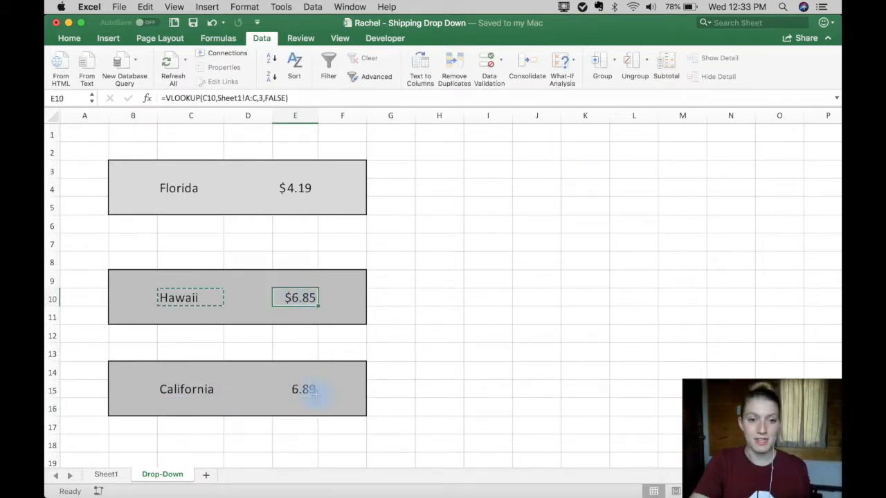
left_click(298, 389)
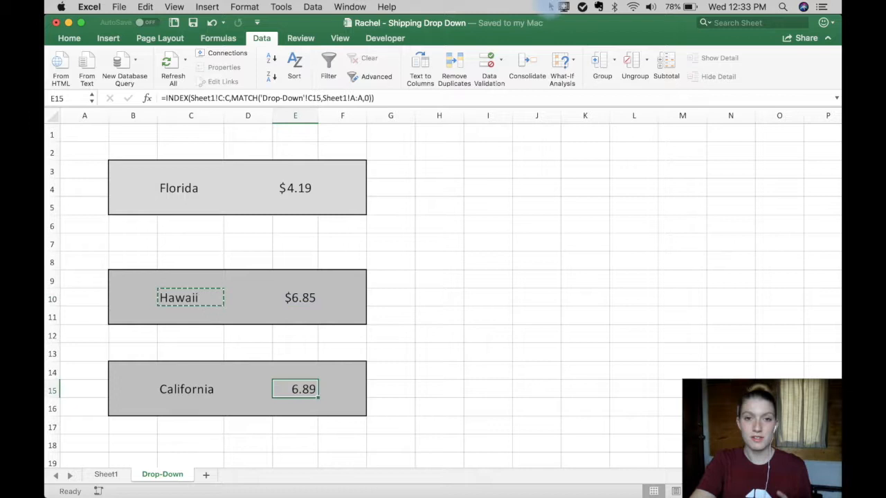
left_click(68, 39)
left_click(554, 61)
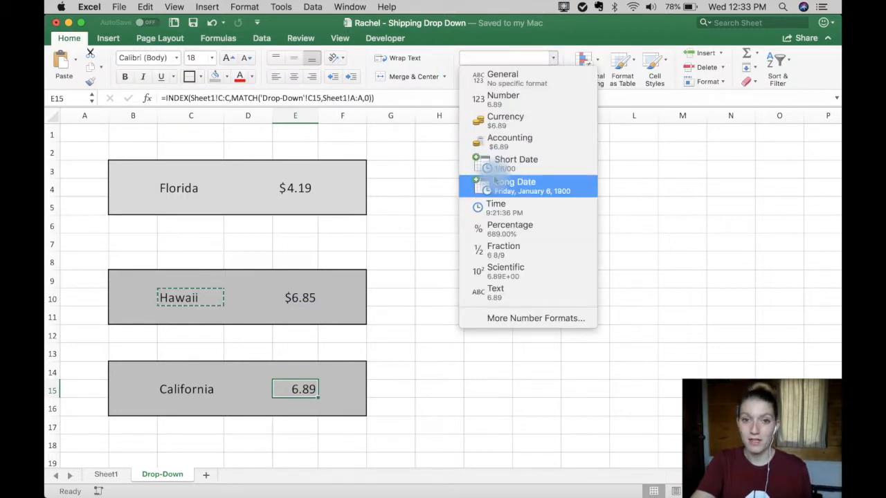
left_click(507, 121)
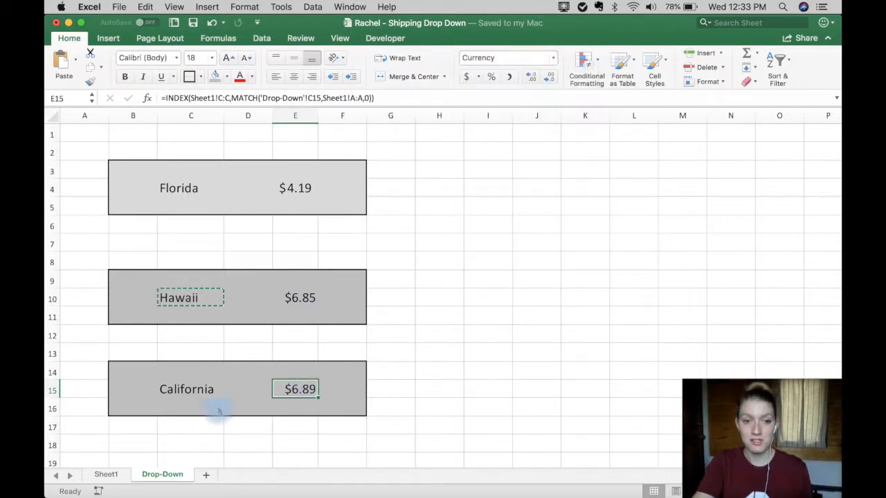
- Test the drop-down in cell C15 by choosing Idaho, Hawaii, Florida and finally Alabama
left_click(200, 389)
left_click(229, 392)
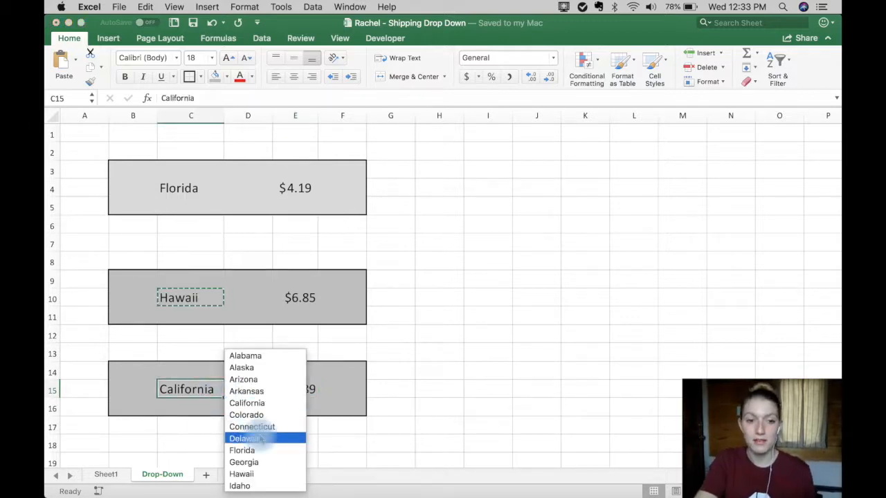
left_click(242, 485)
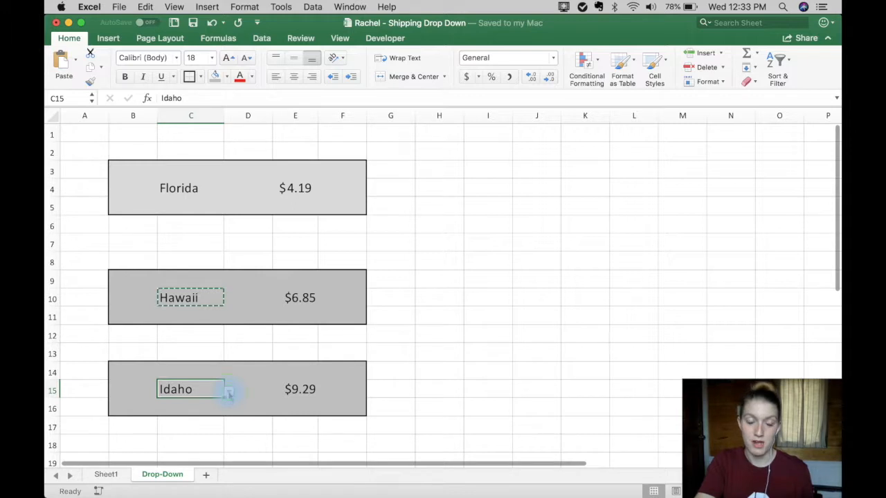
left_click(229, 393)
left_click(251, 473)
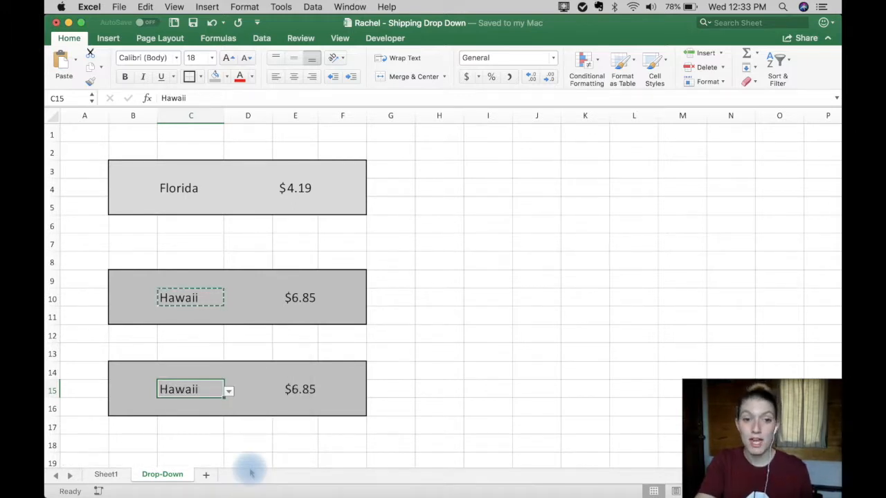
left_click(228, 391)
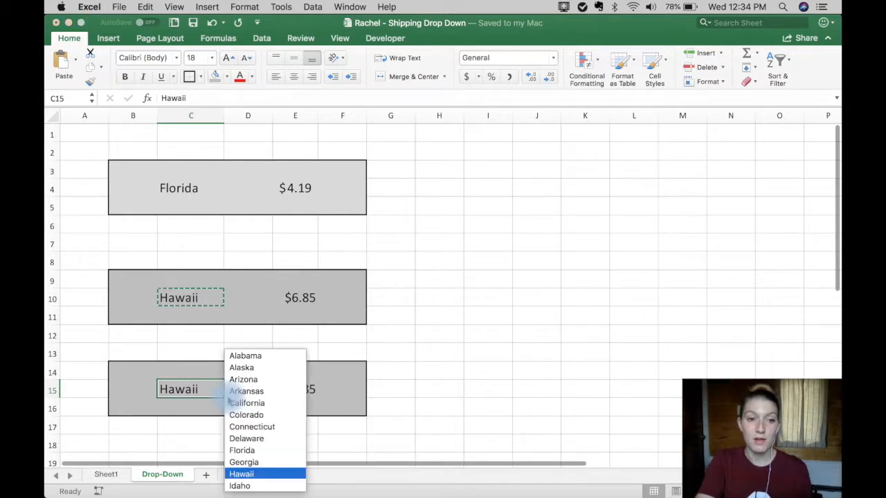
left_click(244, 449)
left_click(228, 392)
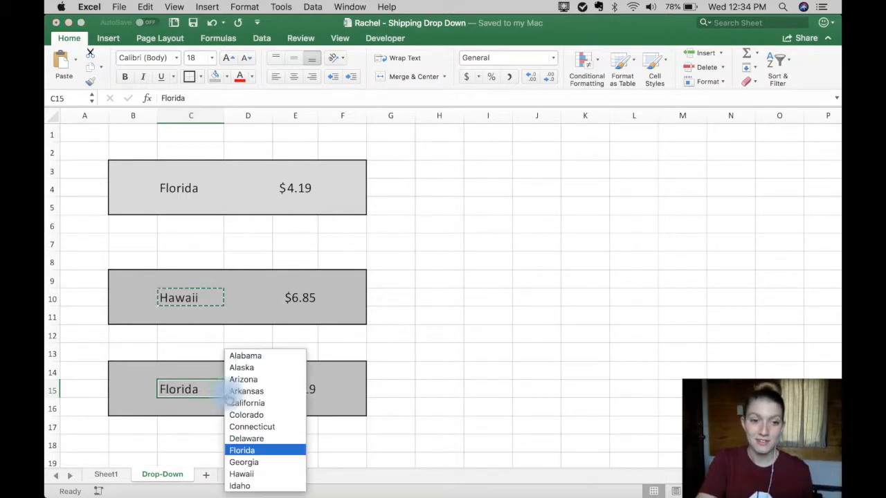
left_click(244, 355)
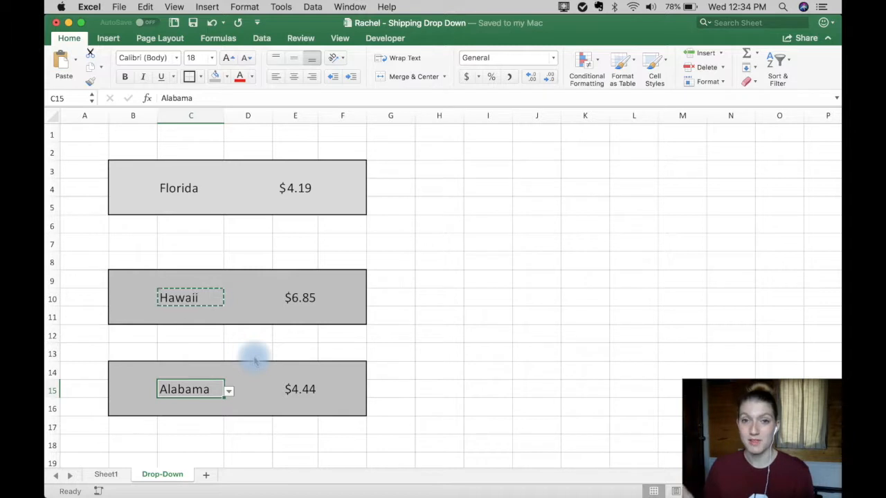
left_click(294, 352)
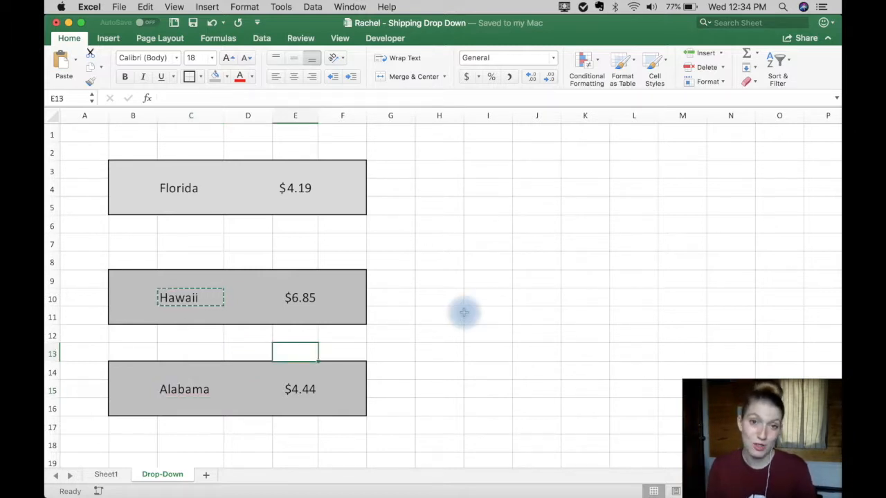